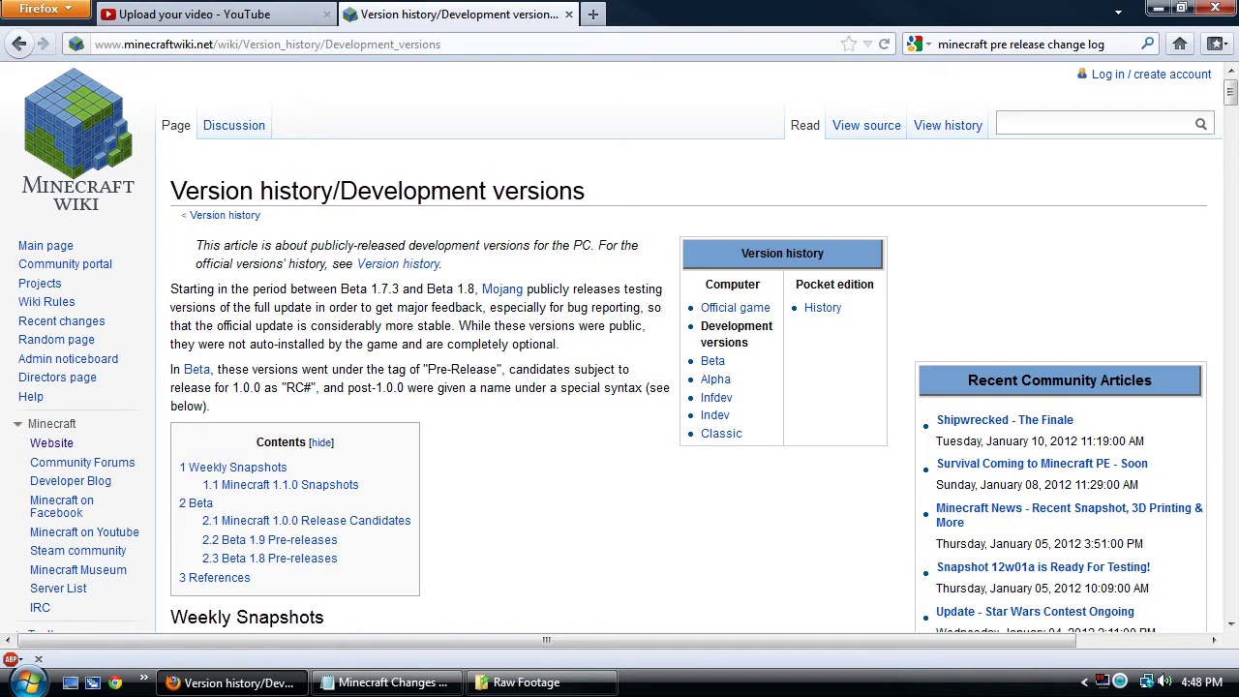
# Start downloading the client for snapshot 12w01a from the wiki's Minecraft 1.1.0 Snapshots table.
pyautogui.click(387, 44)
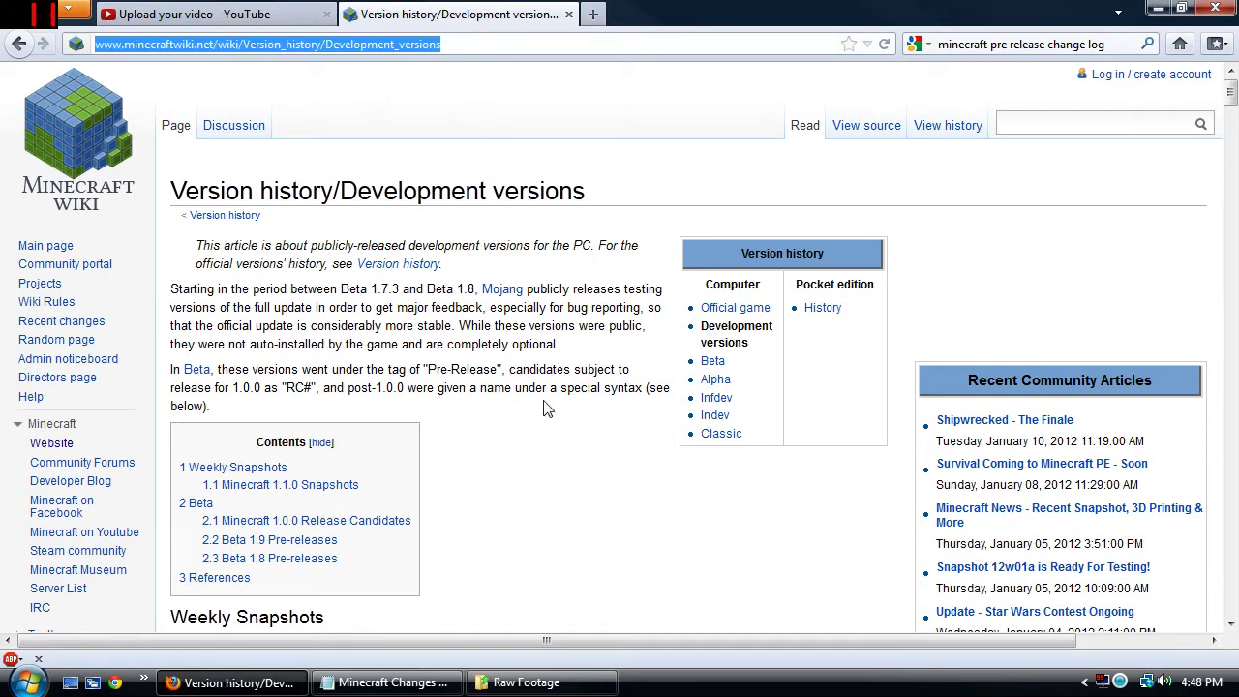
pyautogui.click(566, 432)
pyautogui.scroll(-6, 633, 428)
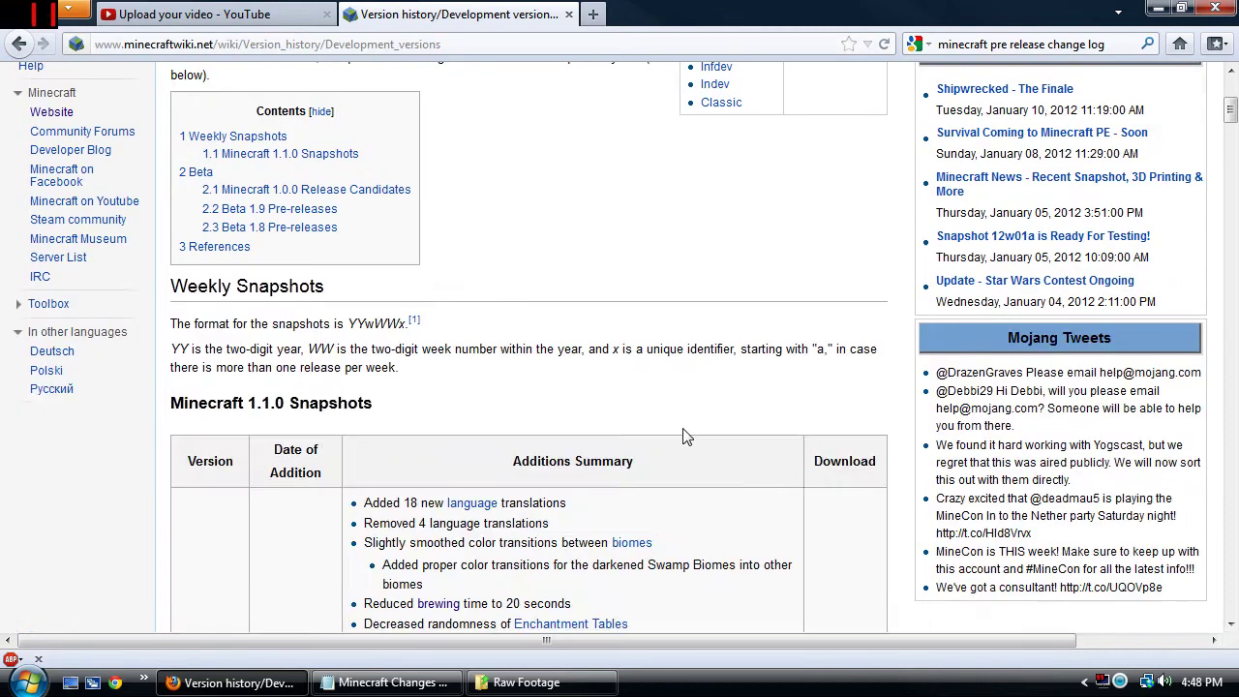
pyautogui.scroll(-4, 710, 423)
pyautogui.scroll(-2, 713, 428)
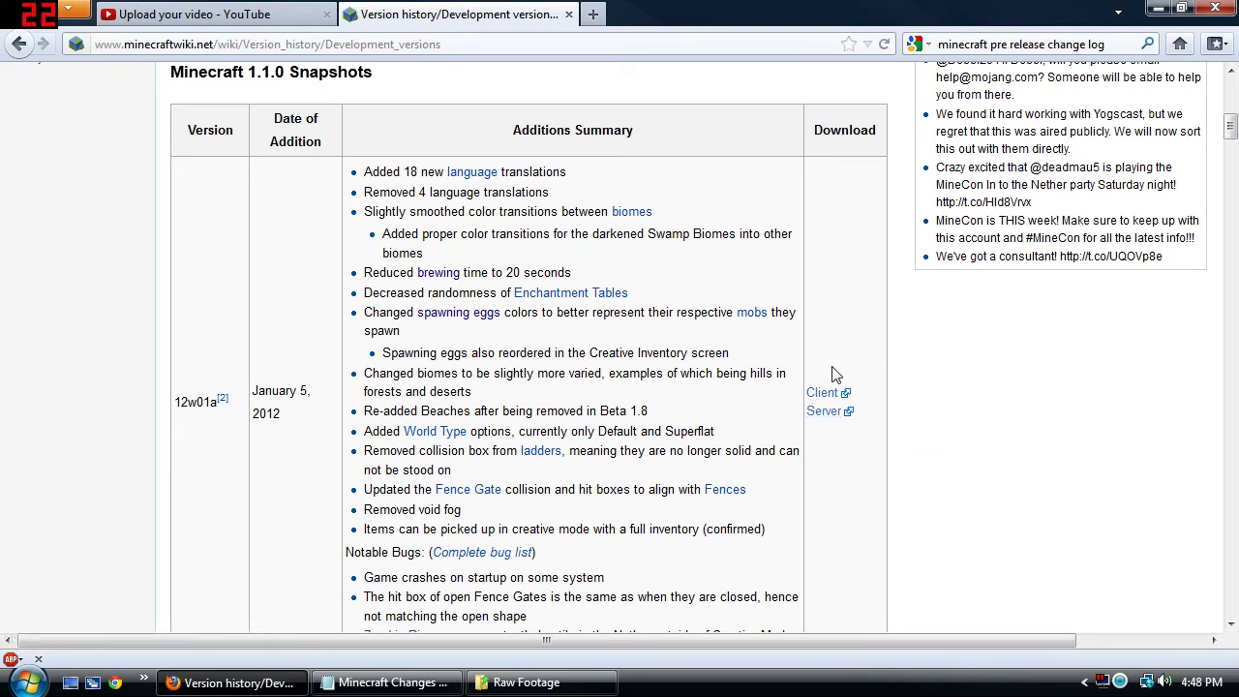
pyautogui.click(824, 395)
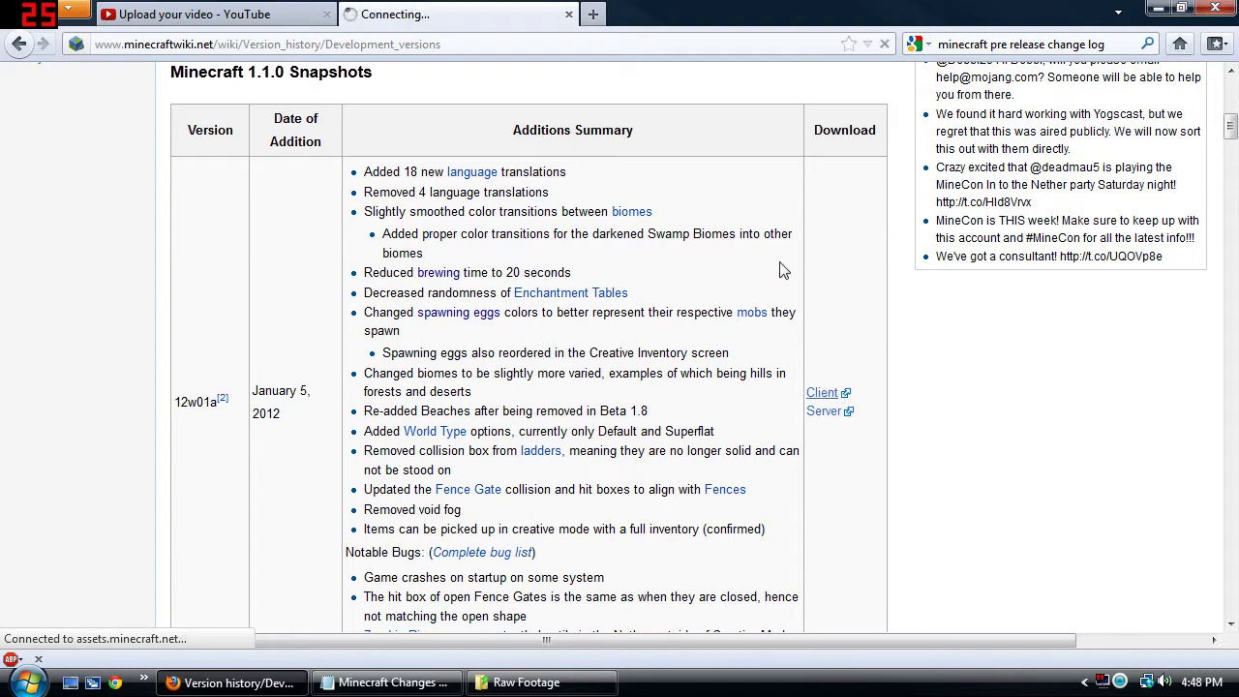
pyautogui.click(876, 418)
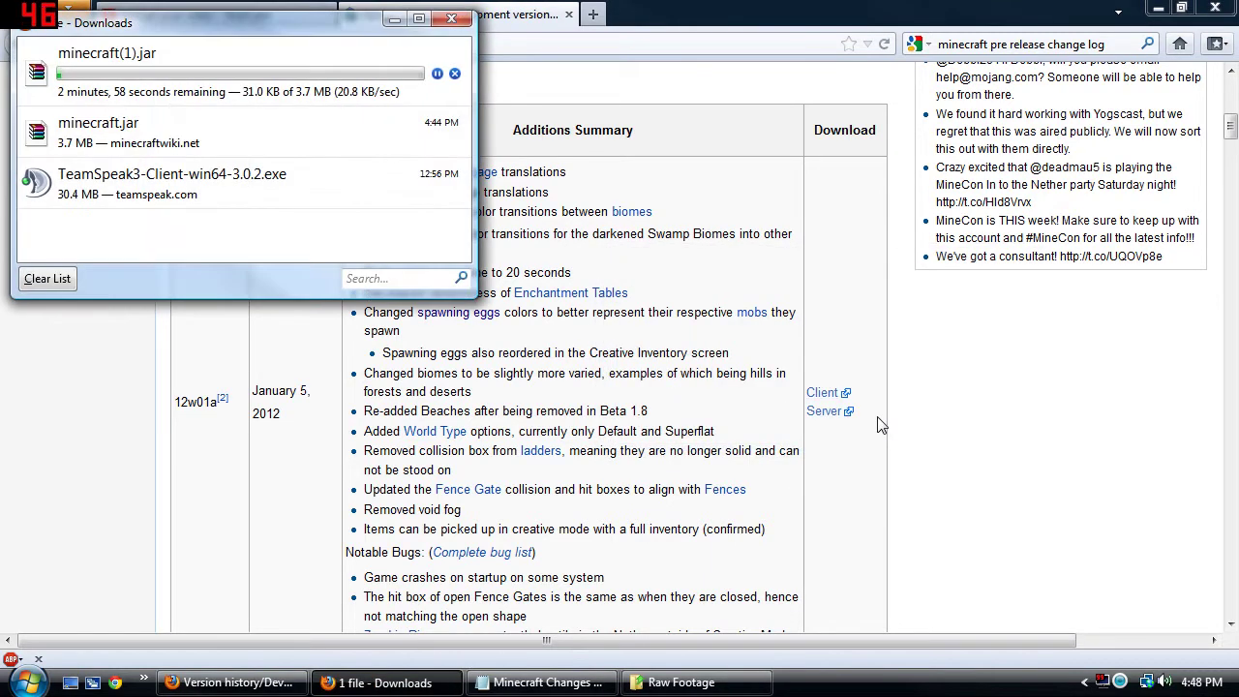
# Cancel the minecraft(1).jar download and remove its entry from the download list.
pyautogui.click(454, 74)
pyautogui.click(454, 74)
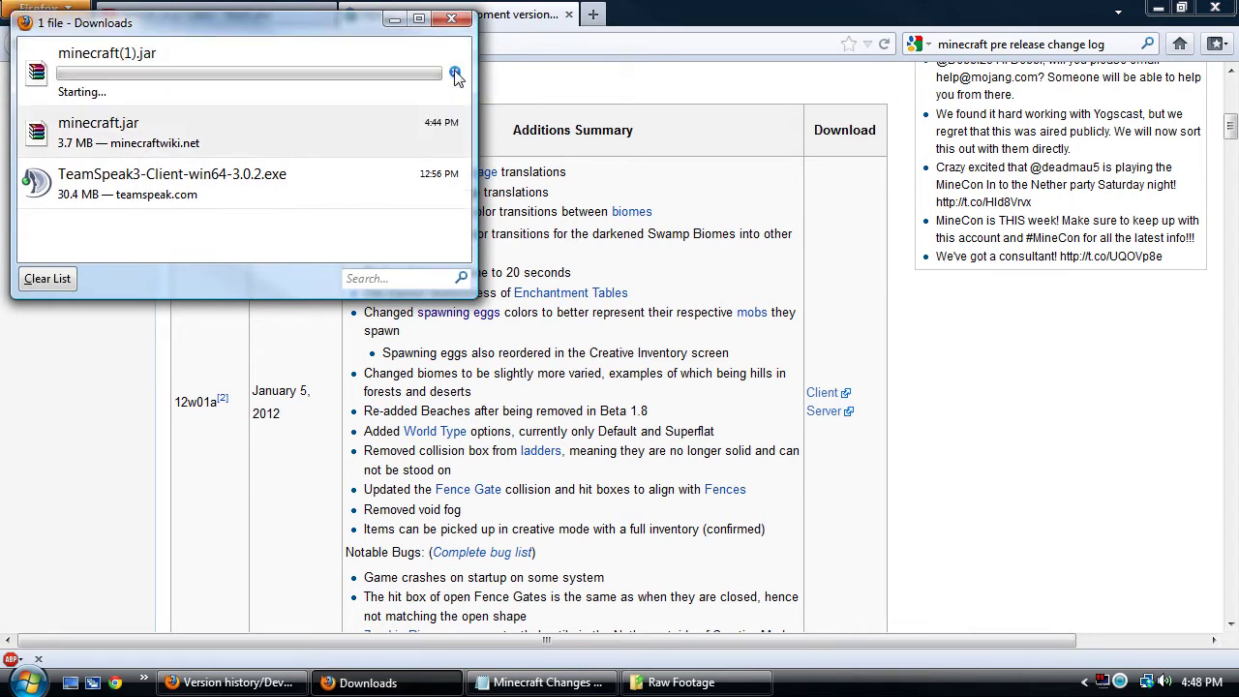
pyautogui.click(455, 77)
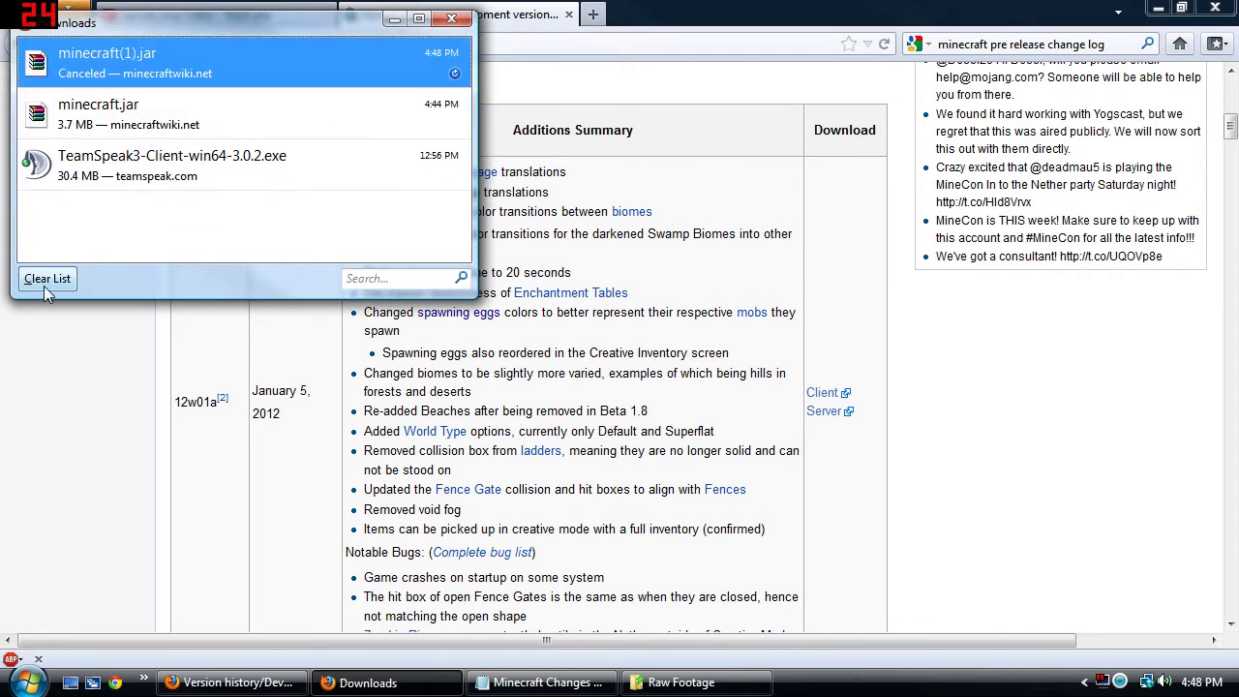
pyautogui.rightClick(131, 60)
pyautogui.click(182, 167)
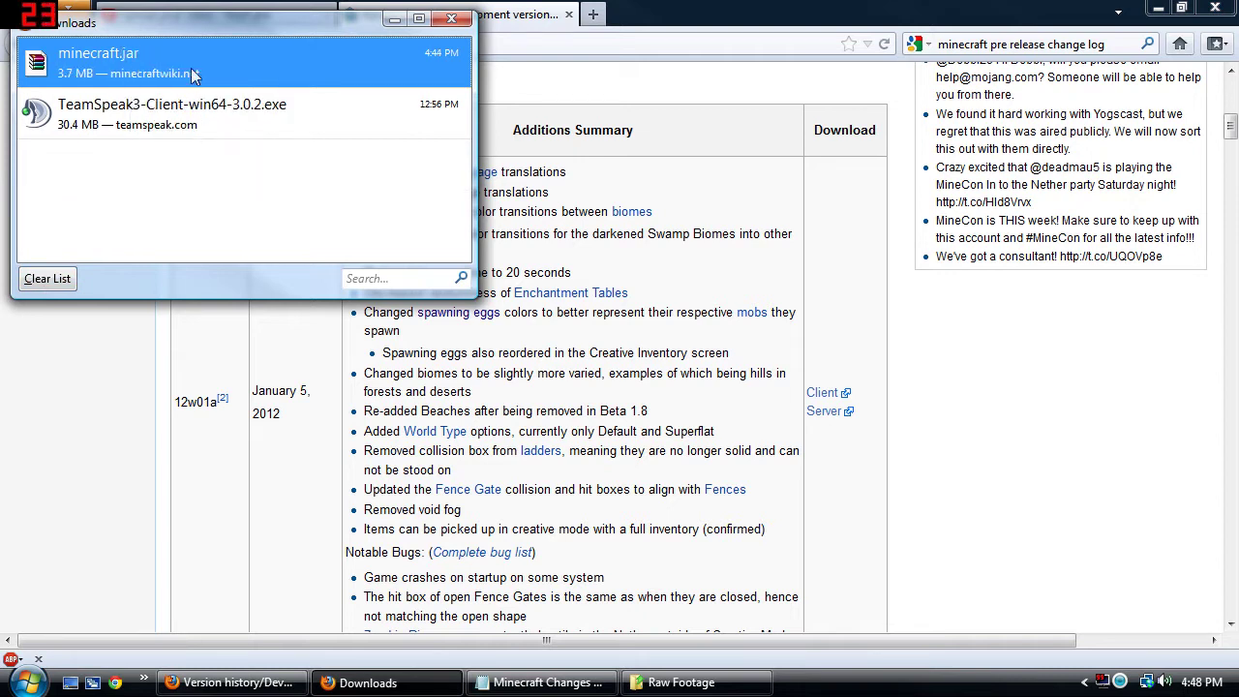
# Open the folder containing the downloaded minecraft.jar and close the download list.
pyautogui.rightClick(217, 57)
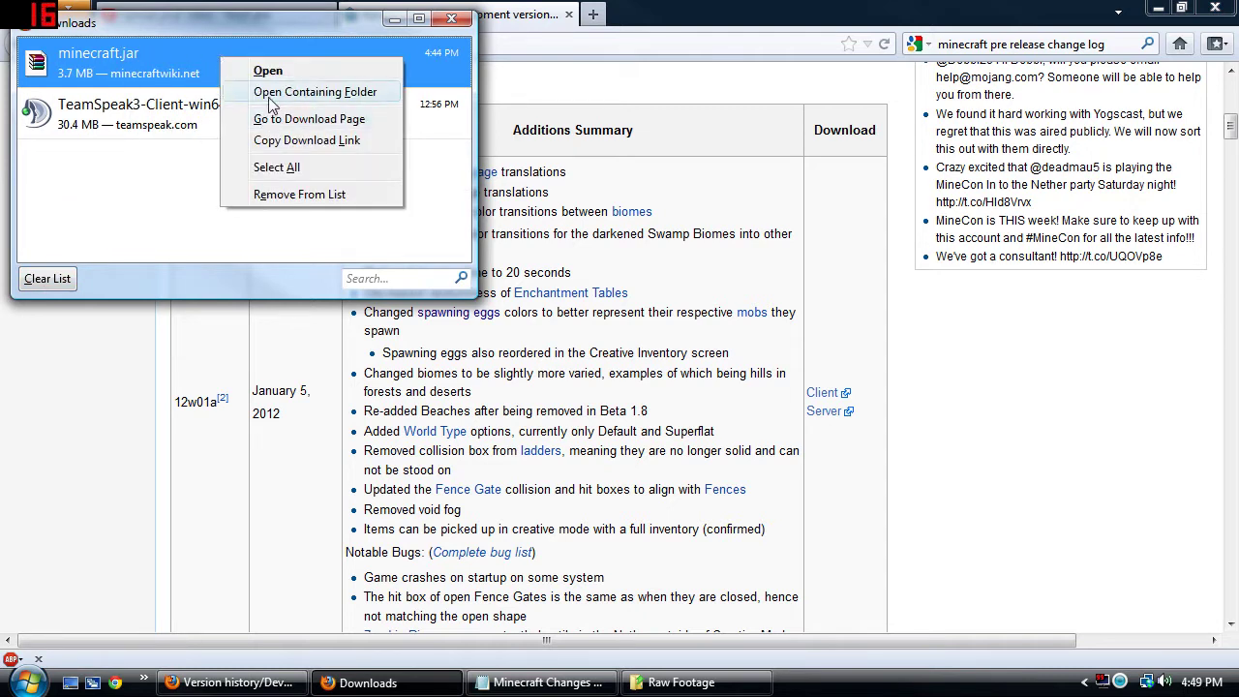
pyautogui.click(271, 95)
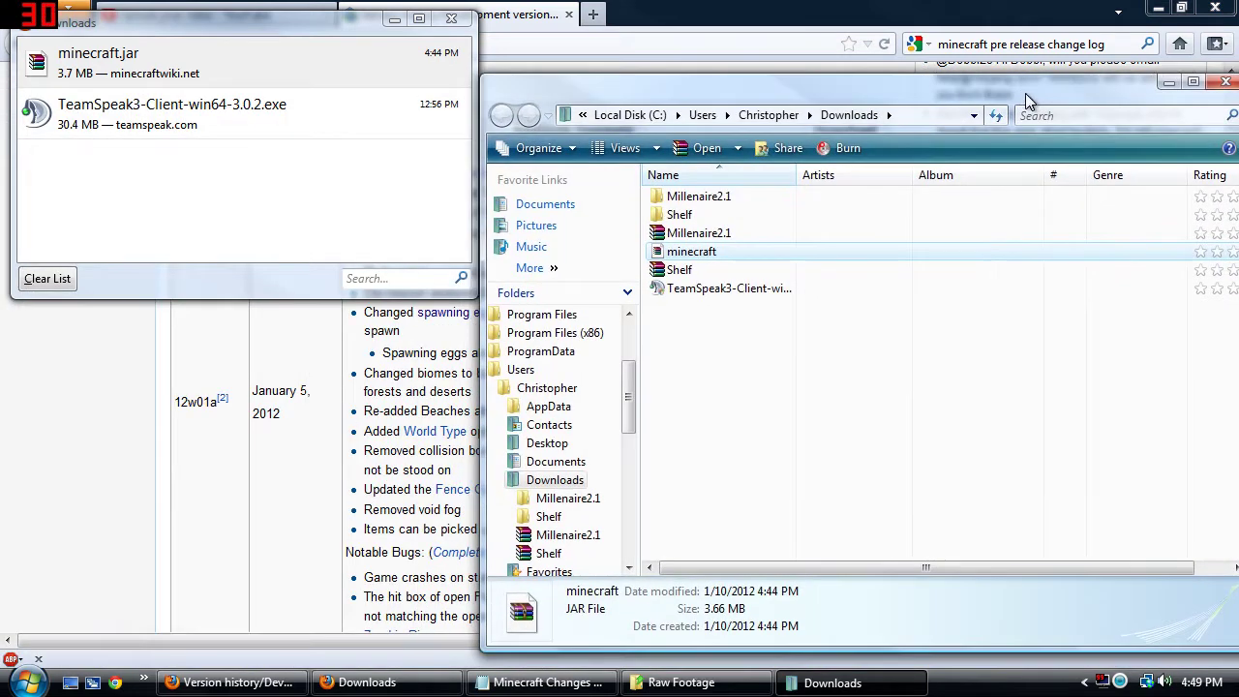
pyautogui.moveTo(1024, 93); pyautogui.dragTo(899, 61)
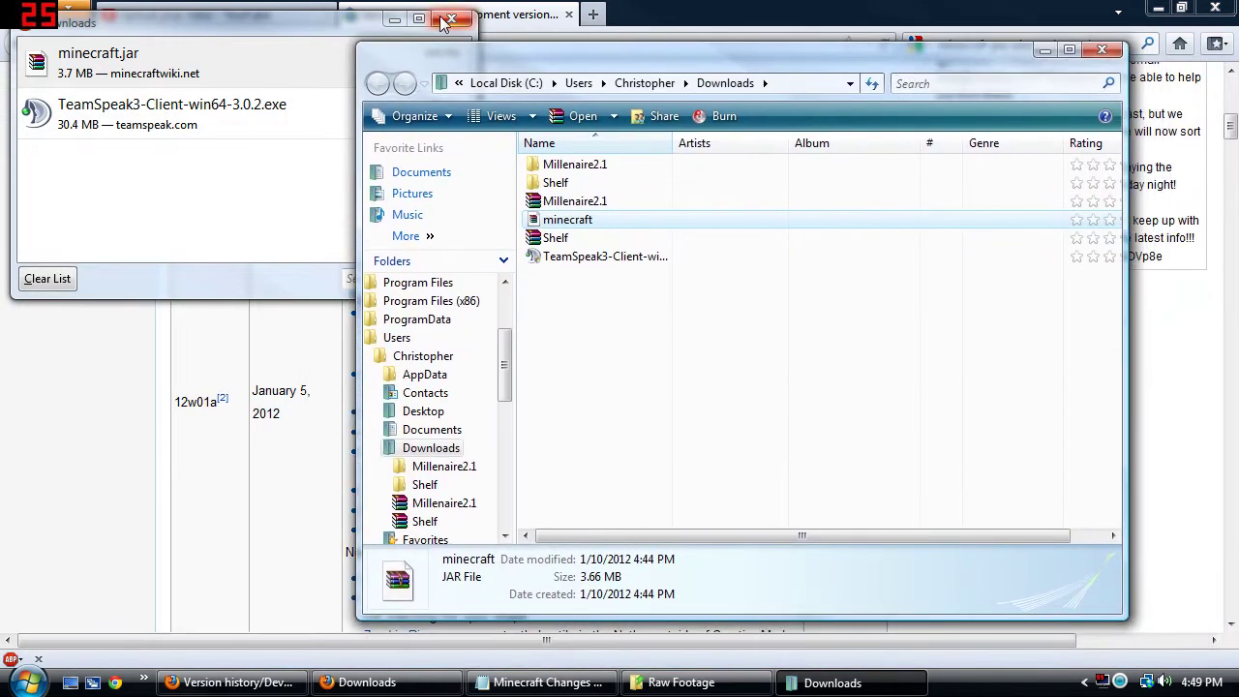
pyautogui.click(448, 20)
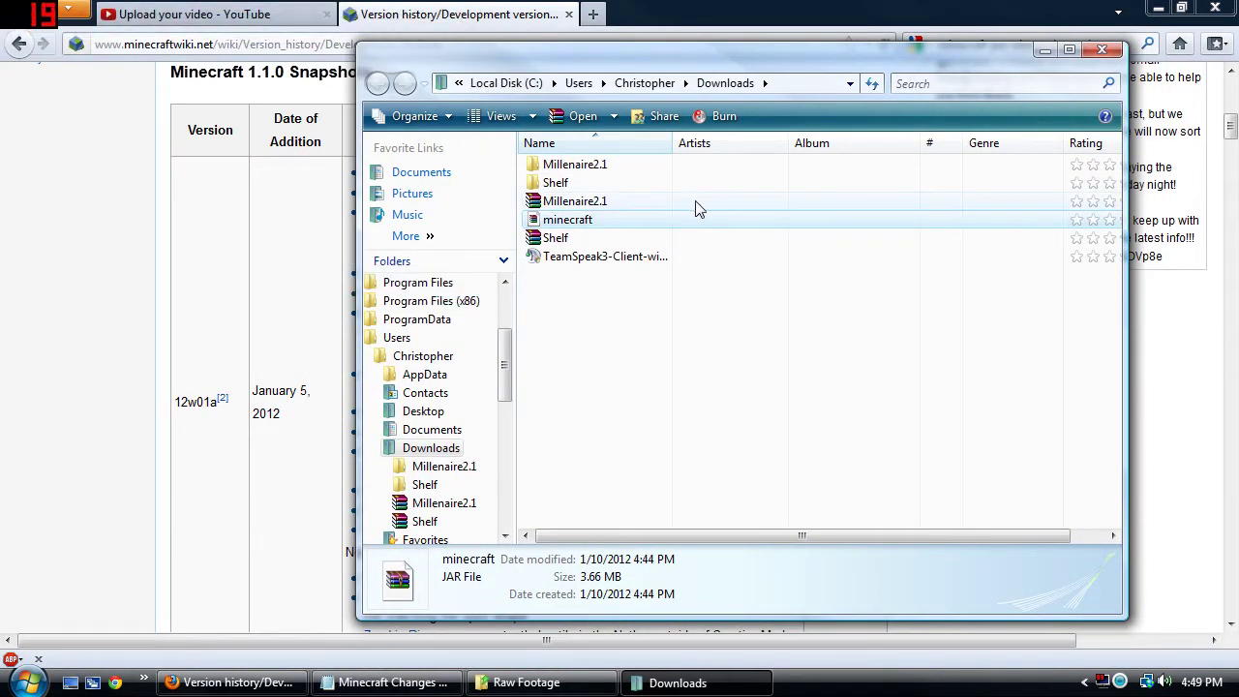
# Delete the Millenaire2.1 and Shelf folders, their archives and the TeamSpeak3 installer from Downloads, keeping only the minecraft file.
pyautogui.moveTo(693, 201); pyautogui.dragTo(579, 168)
pyautogui.rightClick(576, 167)
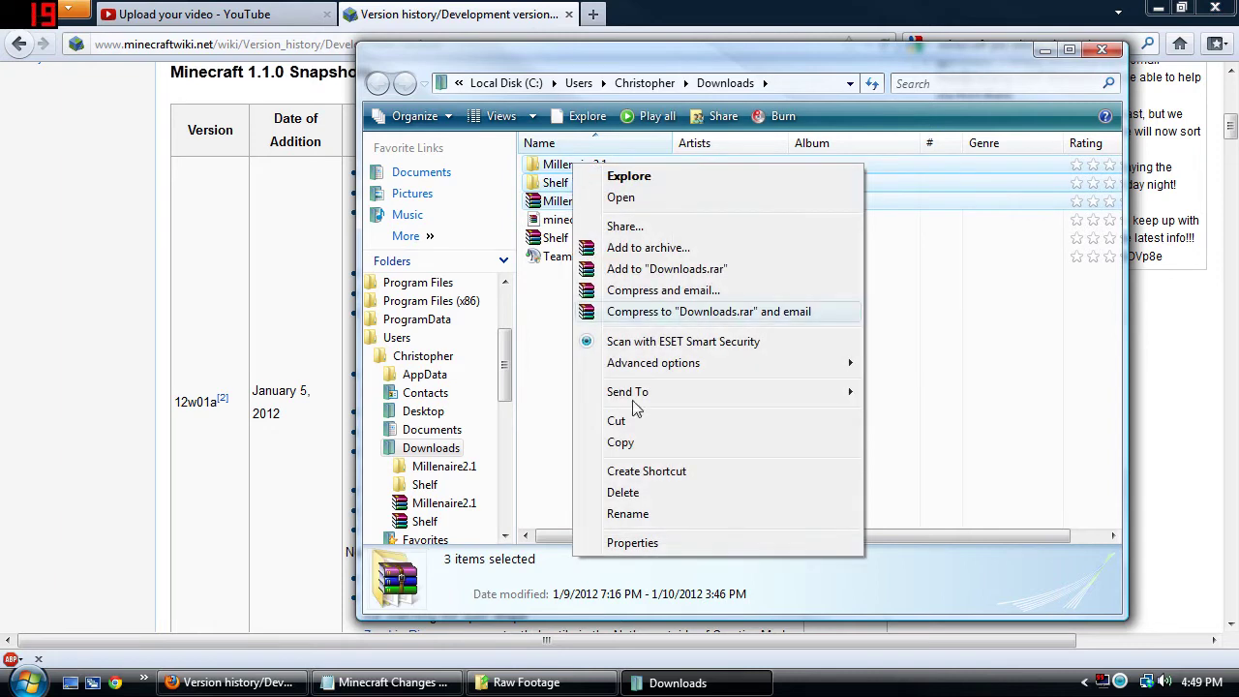
pyautogui.click(638, 493)
pyautogui.click(693, 356)
pyautogui.moveTo(601, 254); pyautogui.dragTo(567, 184)
pyautogui.rightClick(567, 184)
pyautogui.click(613, 471)
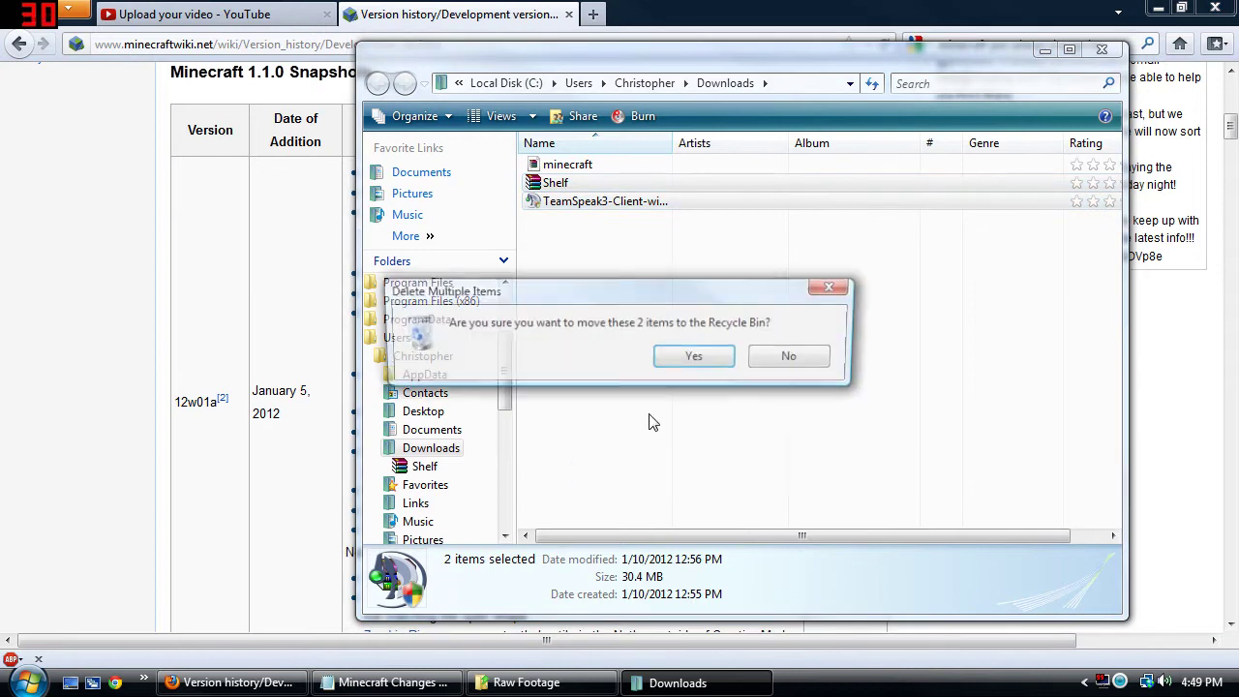
pyautogui.click(693, 356)
# Minimize the browser and open the desktop Minecraft Profile Manager folder down to profiles\PreReleases\.minecraft\bin.
pyautogui.click(606, 167)
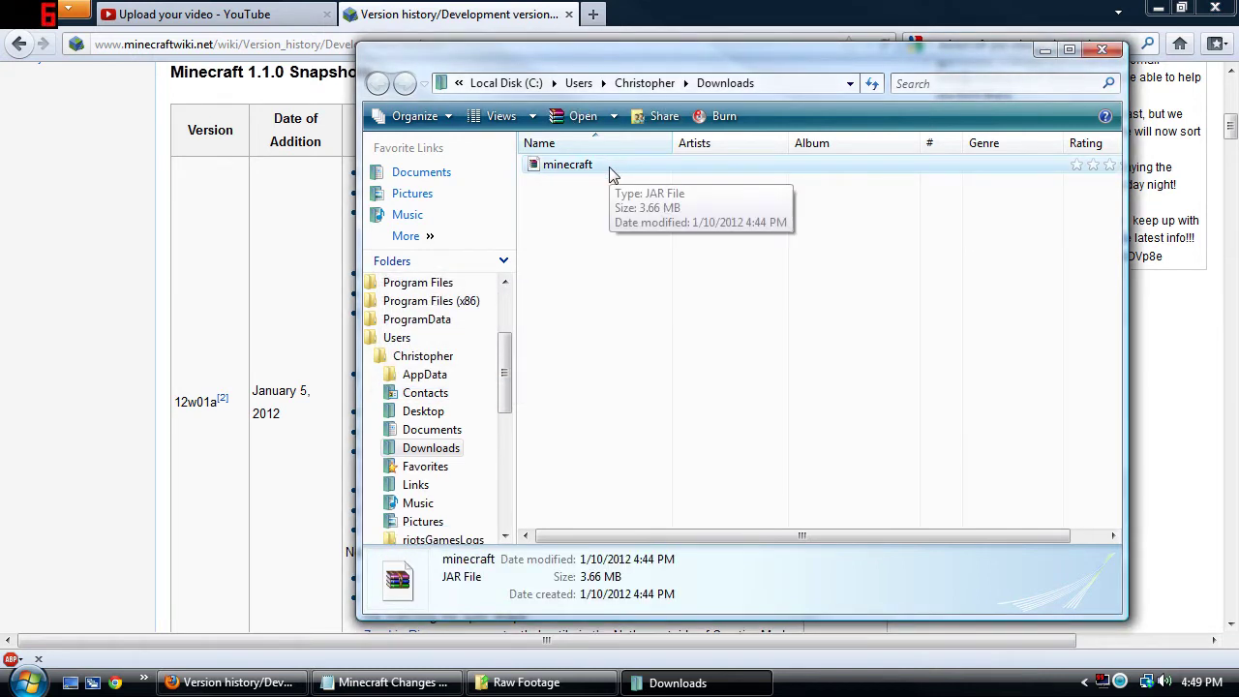
pyautogui.click(1157, 12)
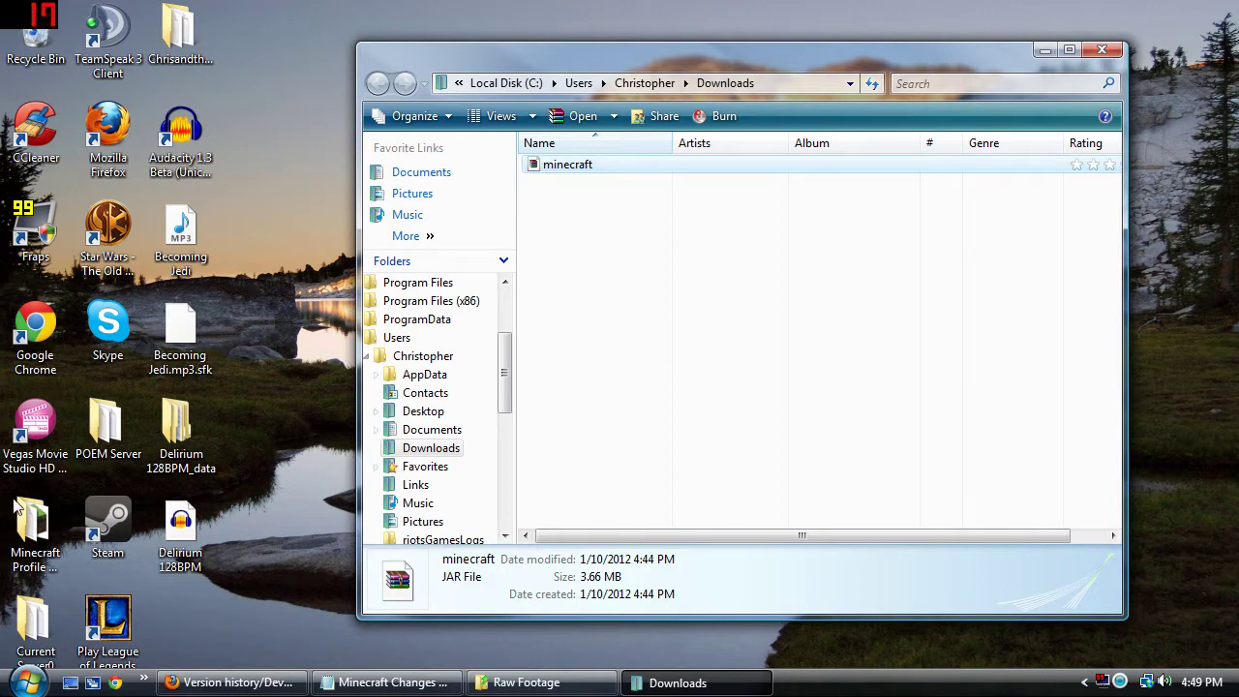
pyautogui.doubleClick(55, 525)
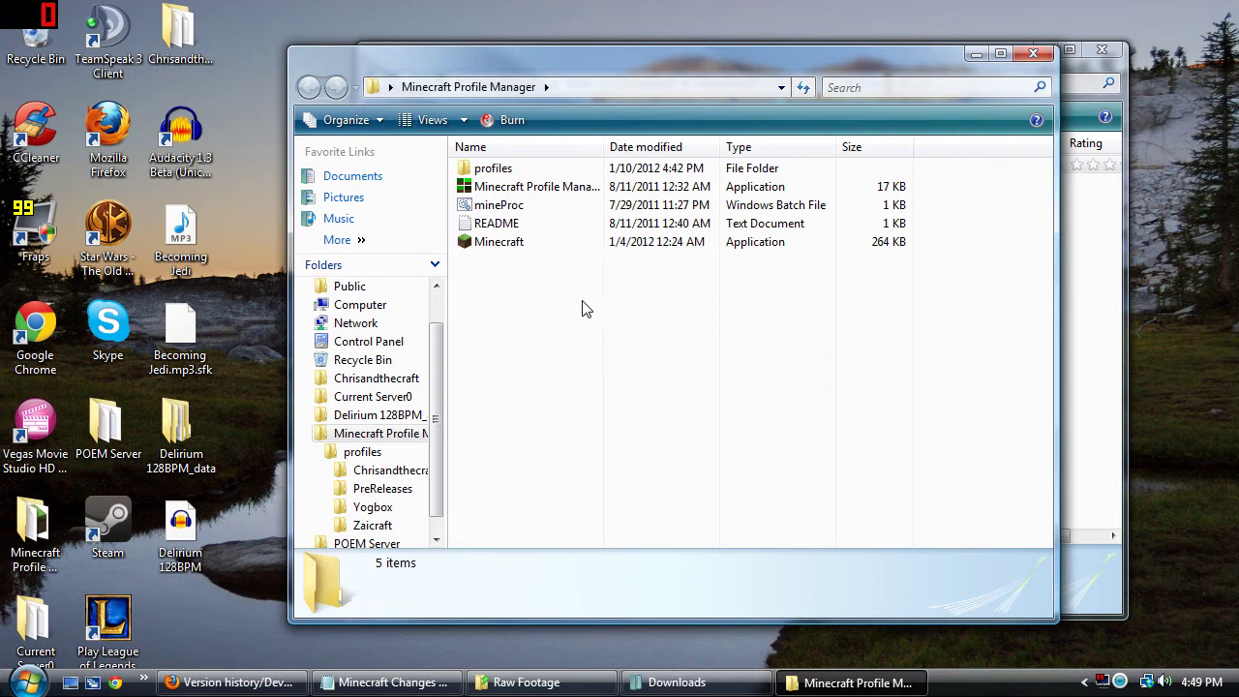
pyautogui.doubleClick(496, 169)
pyautogui.doubleClick(513, 190)
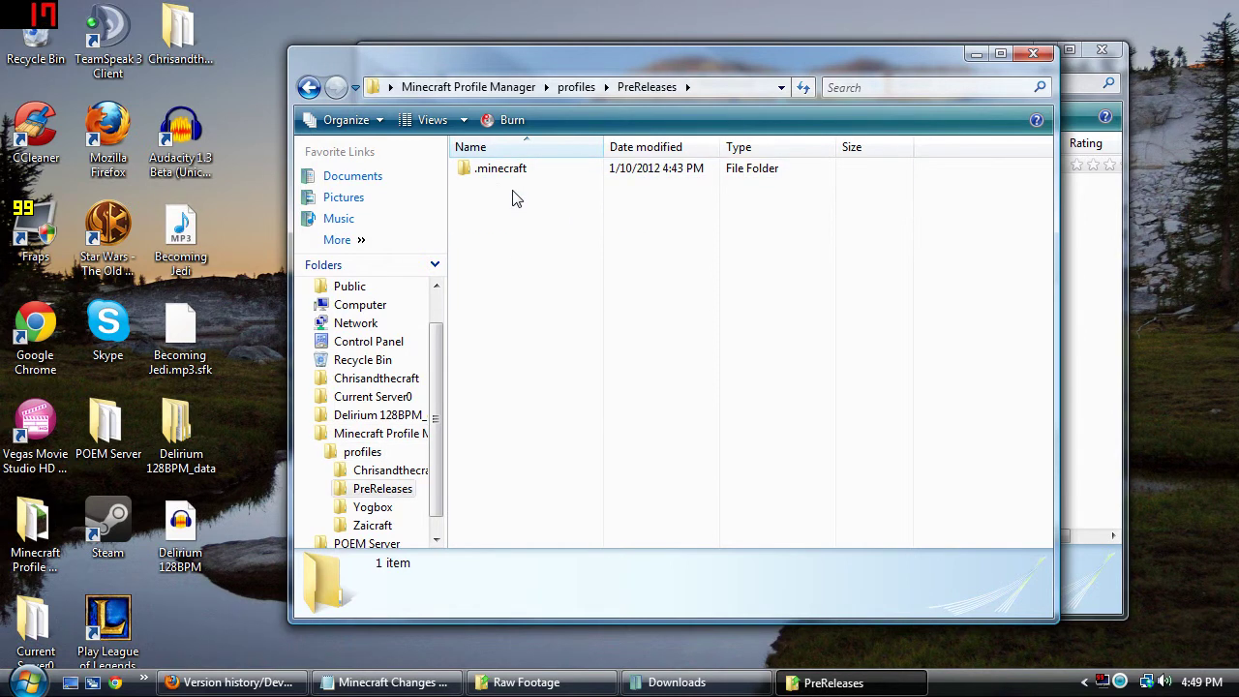
pyautogui.doubleClick(518, 173)
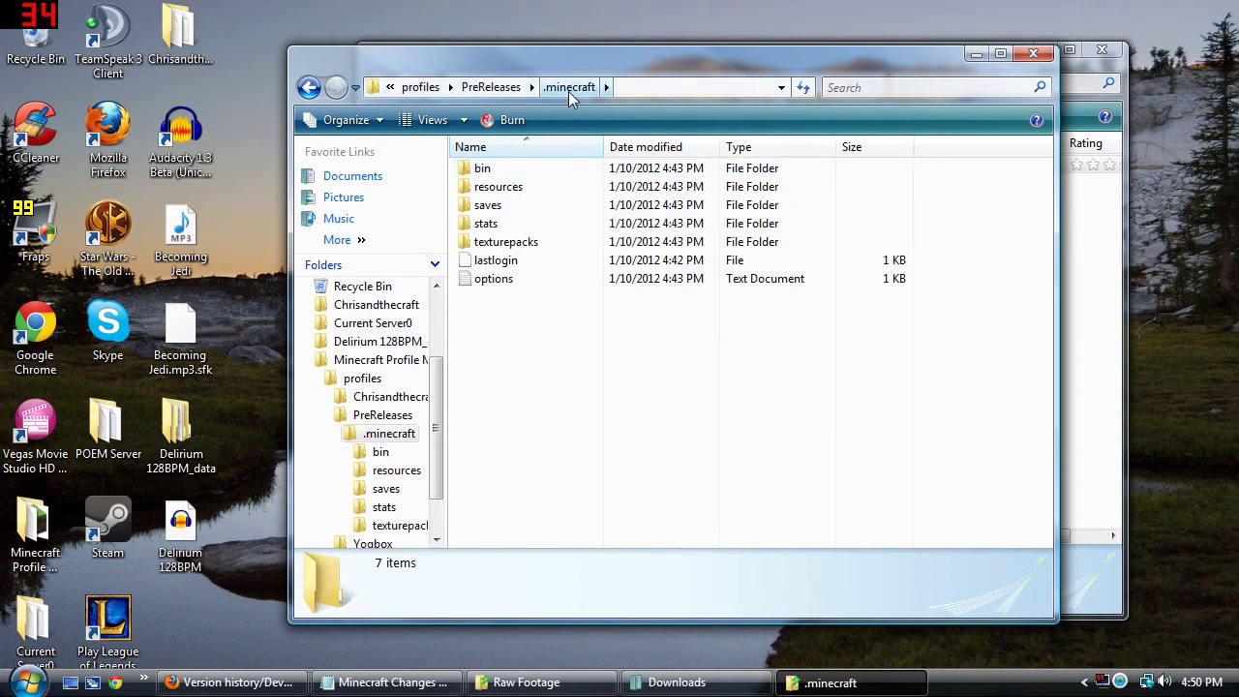
pyautogui.doubleClick(511, 170)
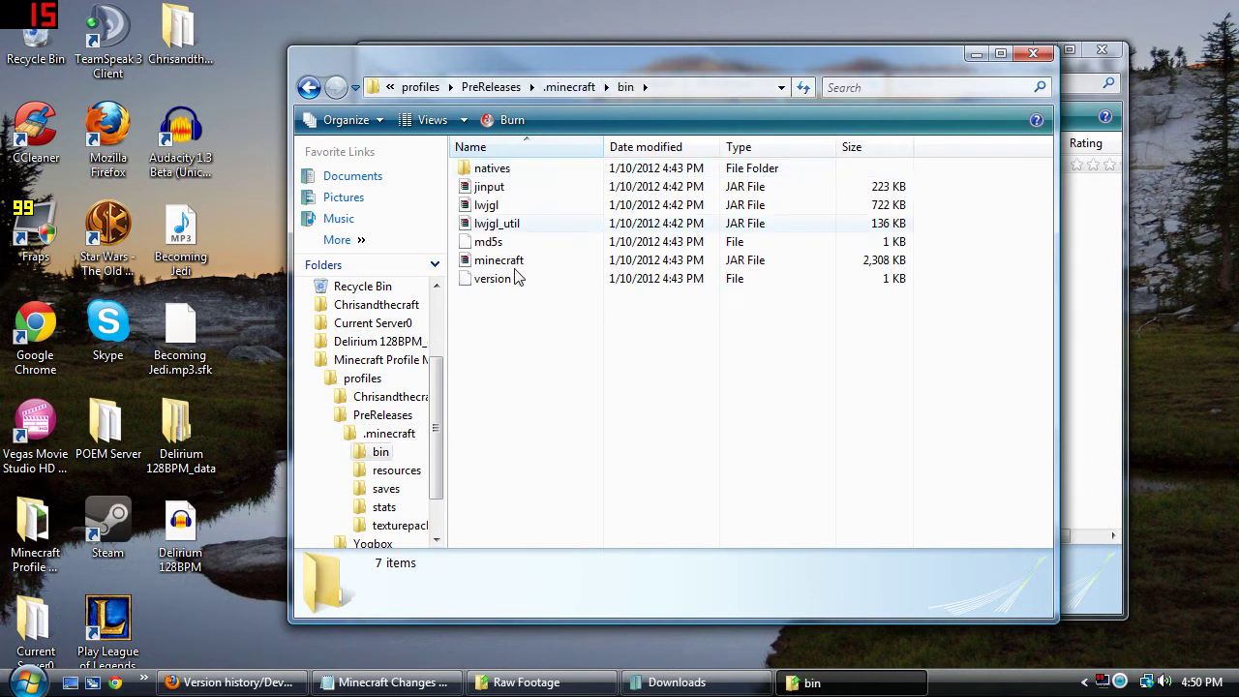
# Move the minecraft JAR from Downloads into the PreReleases bin folder, replacing the existing file, and close both folder windows.
pyautogui.moveTo(569, 69); pyautogui.dragTo(376, 60)
pyautogui.click(968, 290)
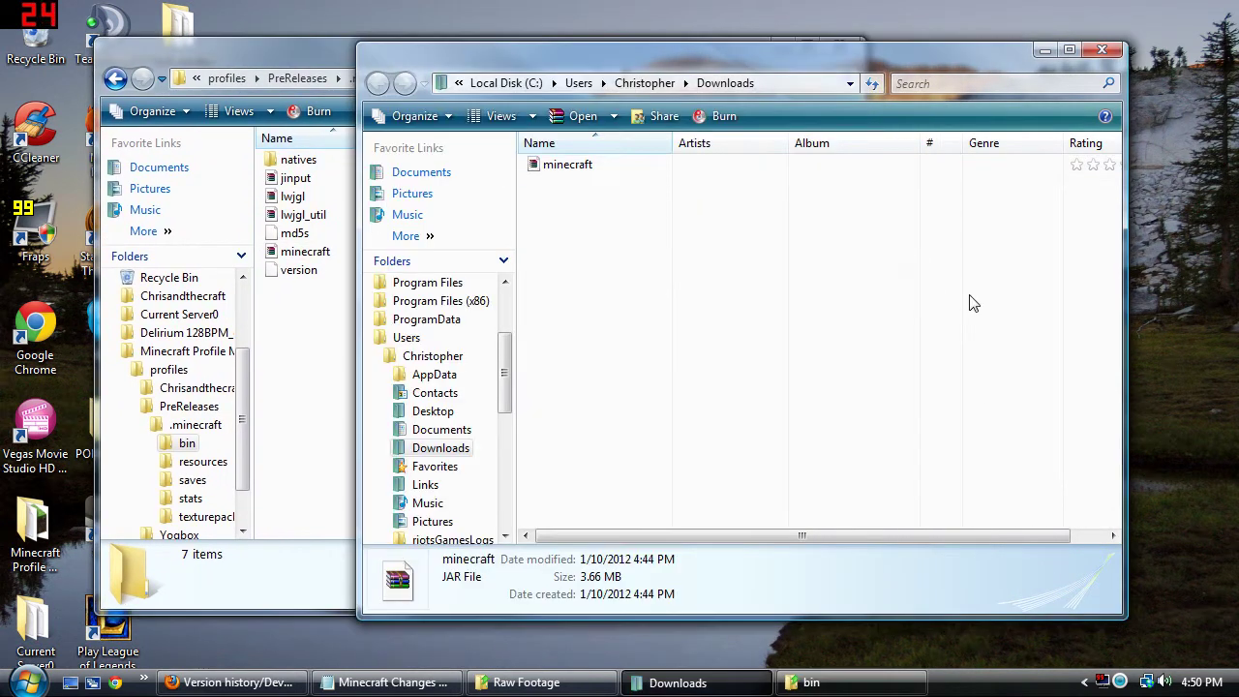
pyautogui.click(608, 170)
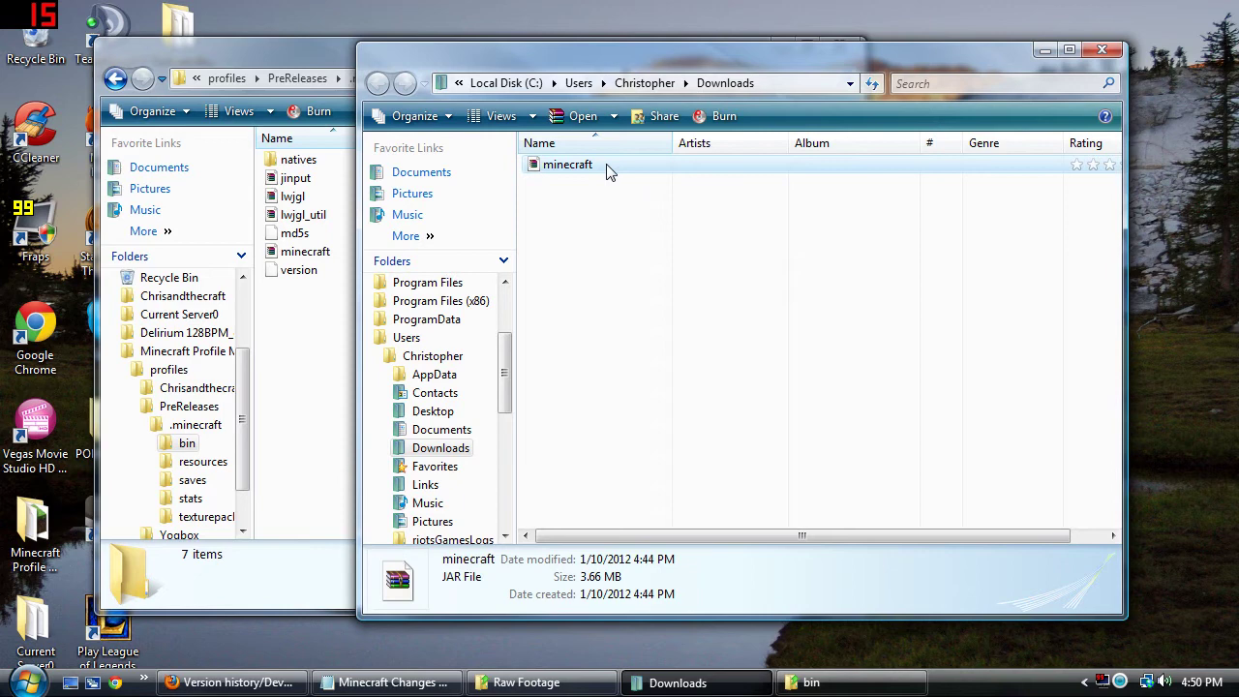
pyautogui.moveTo(623, 62); pyautogui.dragTo(732, 61)
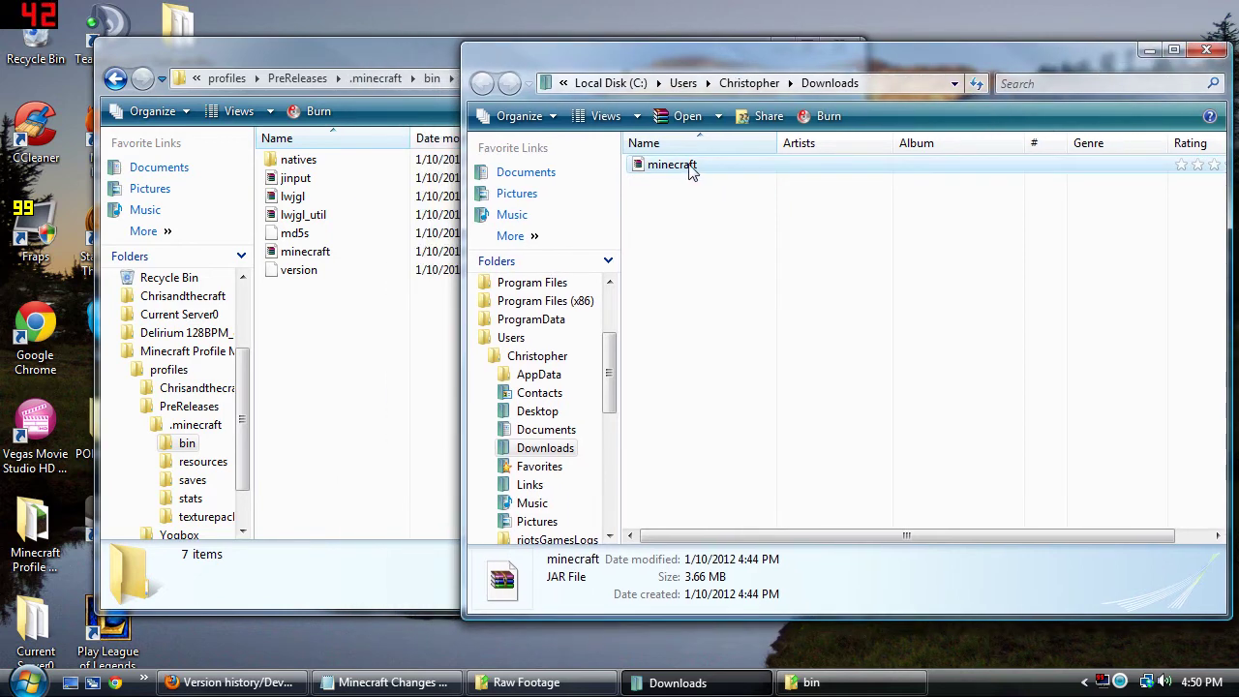
pyautogui.moveTo(689, 167); pyautogui.dragTo(341, 325)
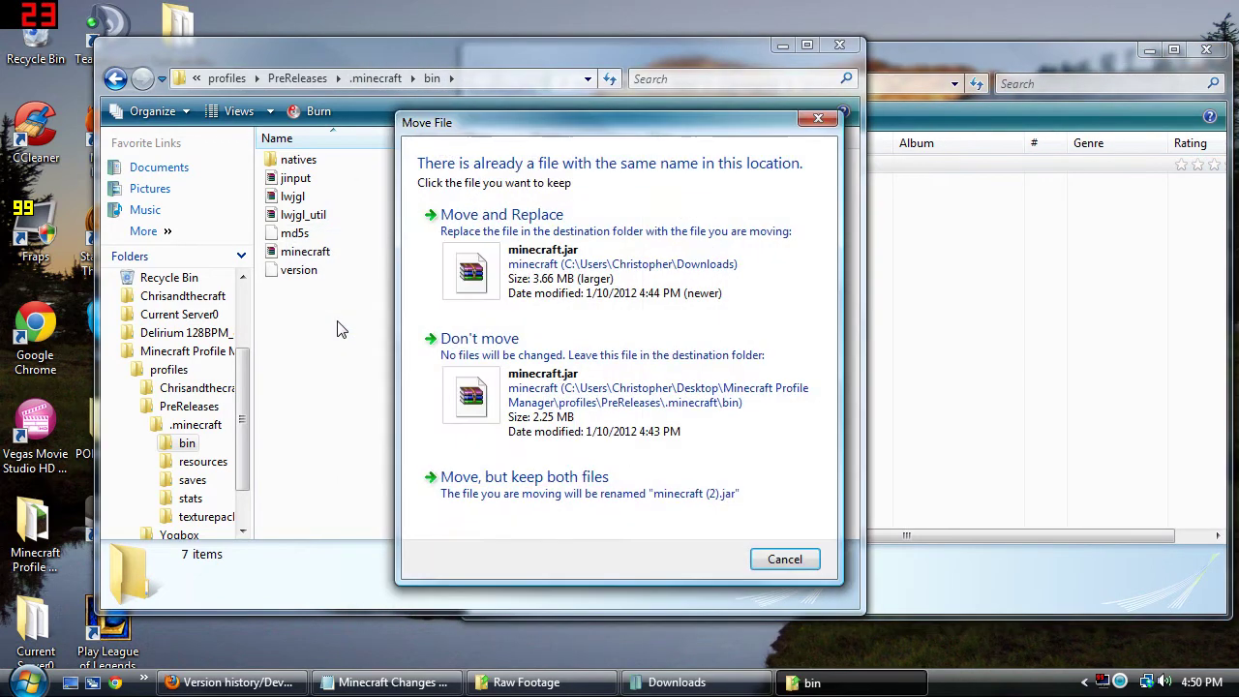
pyautogui.click(616, 249)
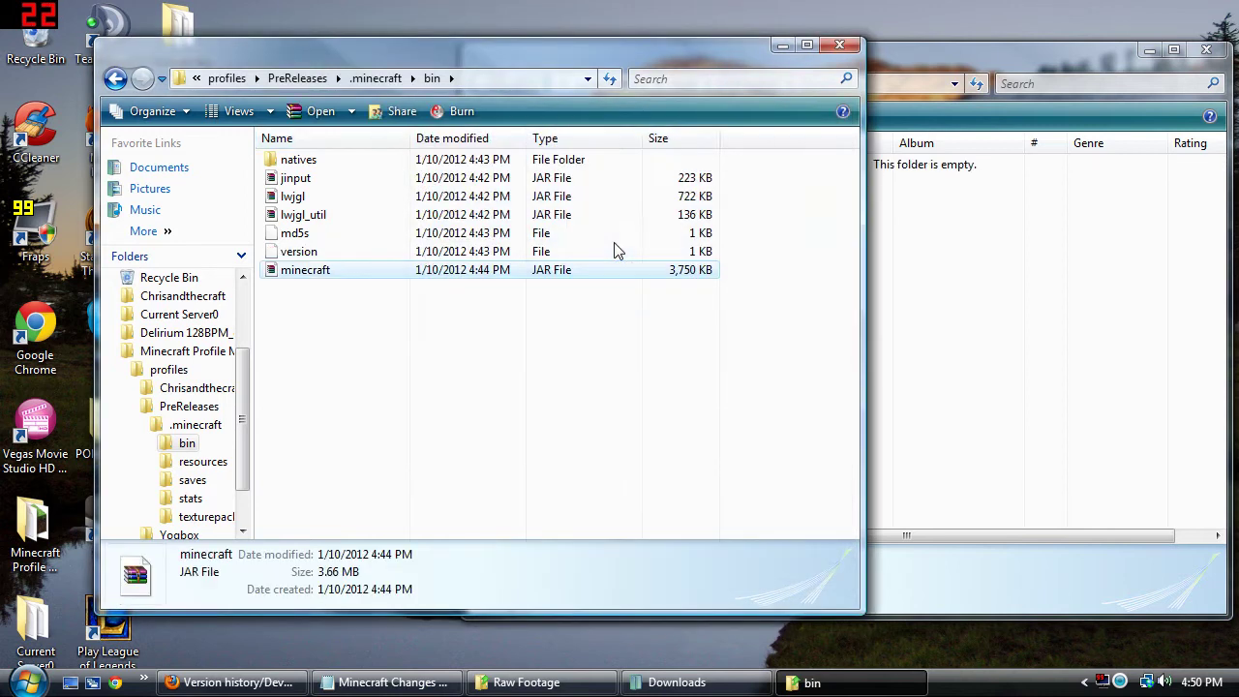
pyautogui.click(840, 48)
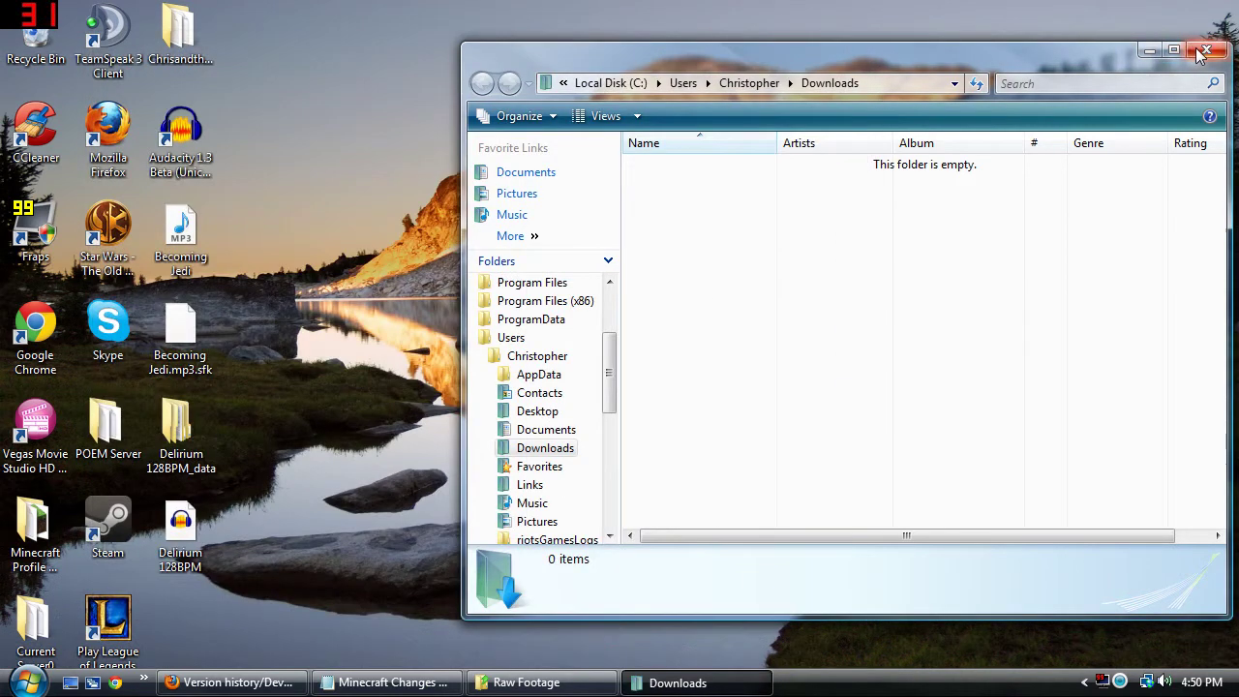
pyautogui.click(1206, 50)
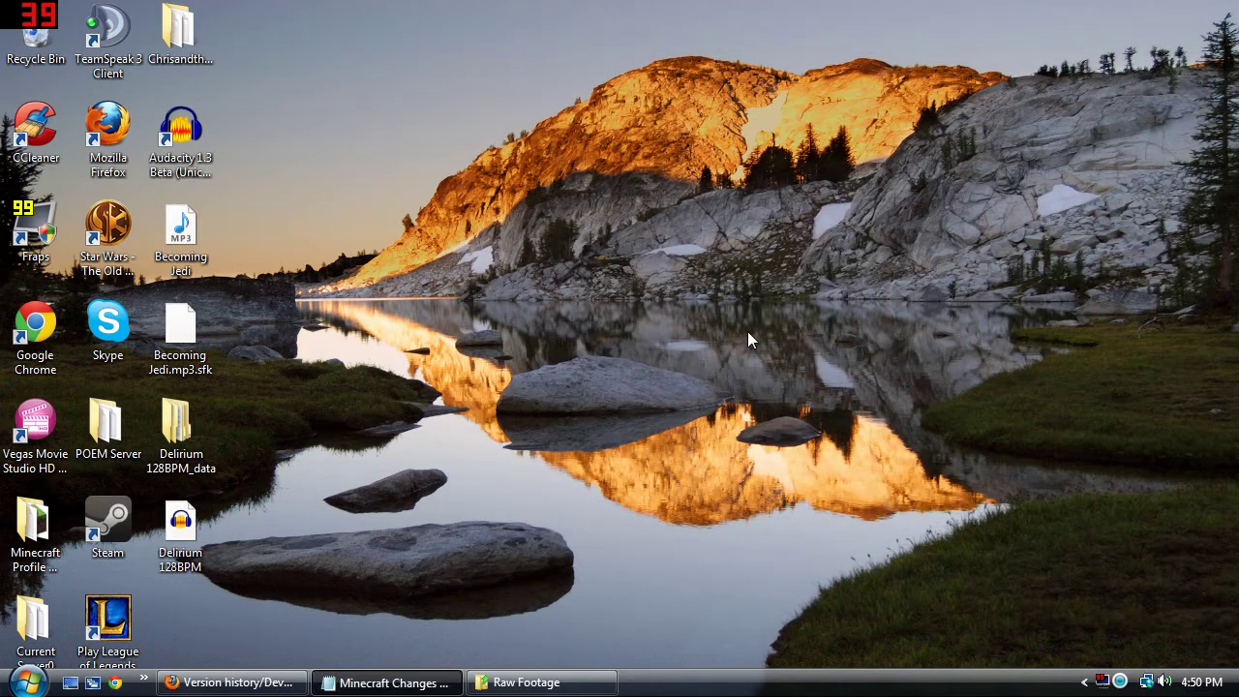
# Launch the PreReleases profile from Minecraft Profile Manager and log in to Minecraft with the saved credentials.
pyautogui.doubleClick(35, 527)
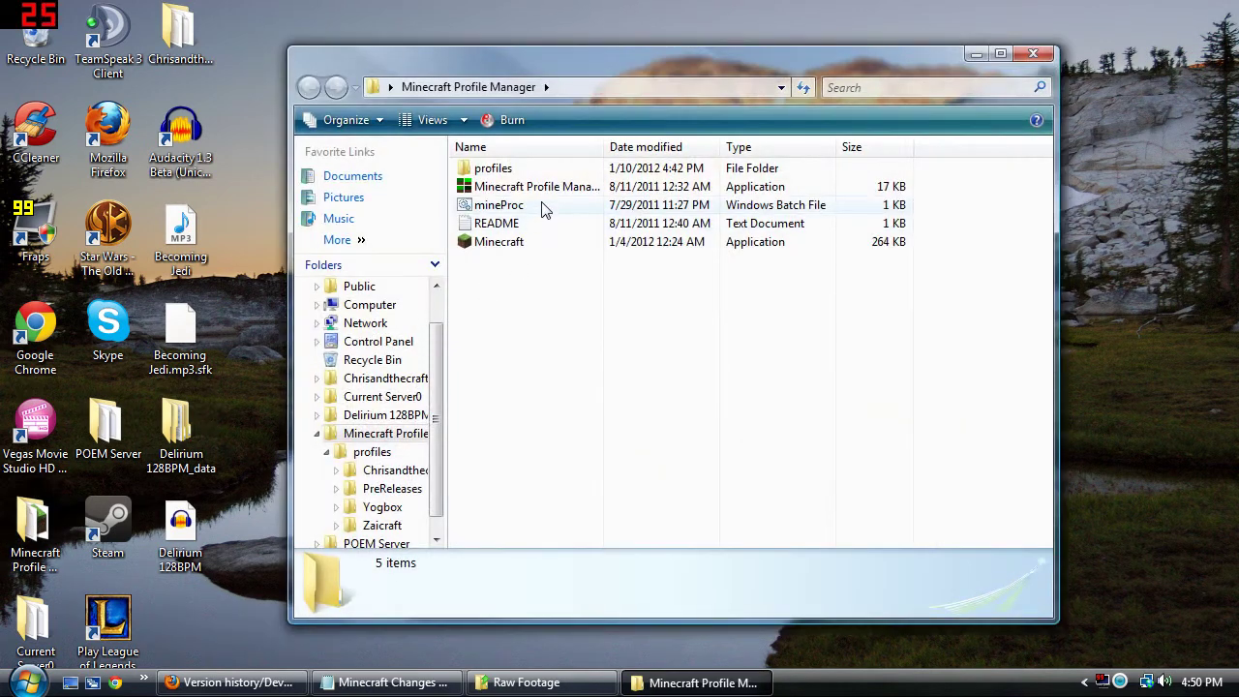
pyautogui.doubleClick(541, 187)
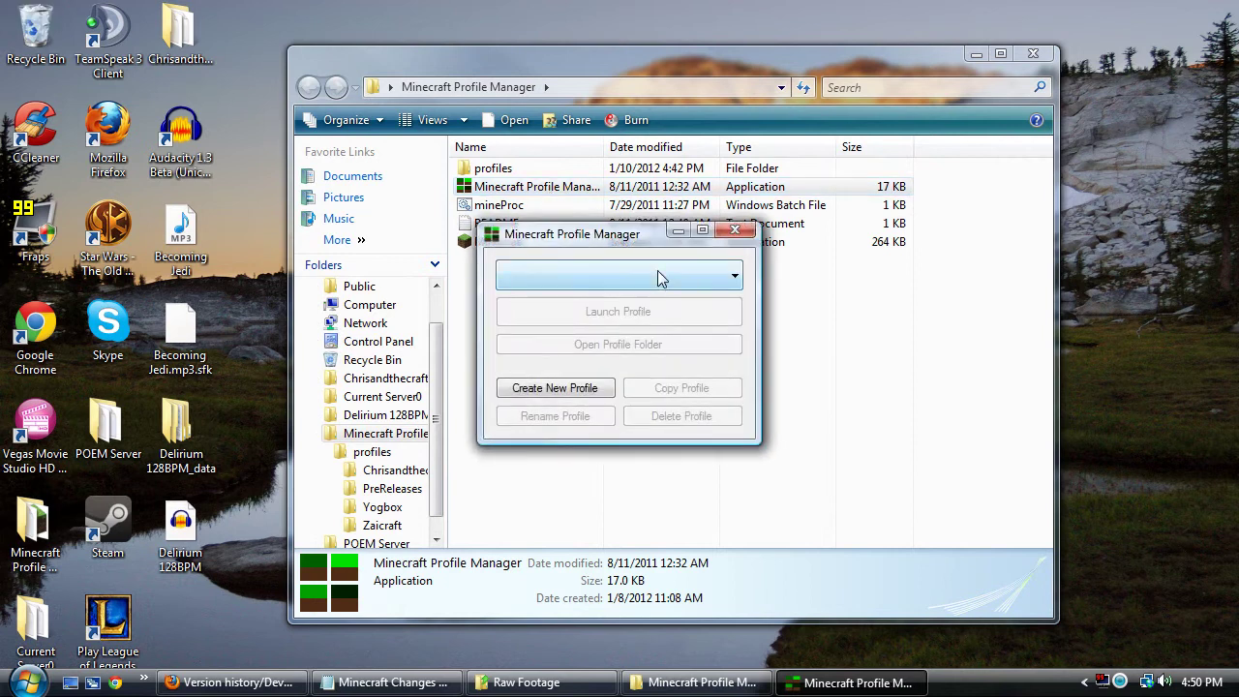
pyautogui.click(658, 276)
pyautogui.click(575, 327)
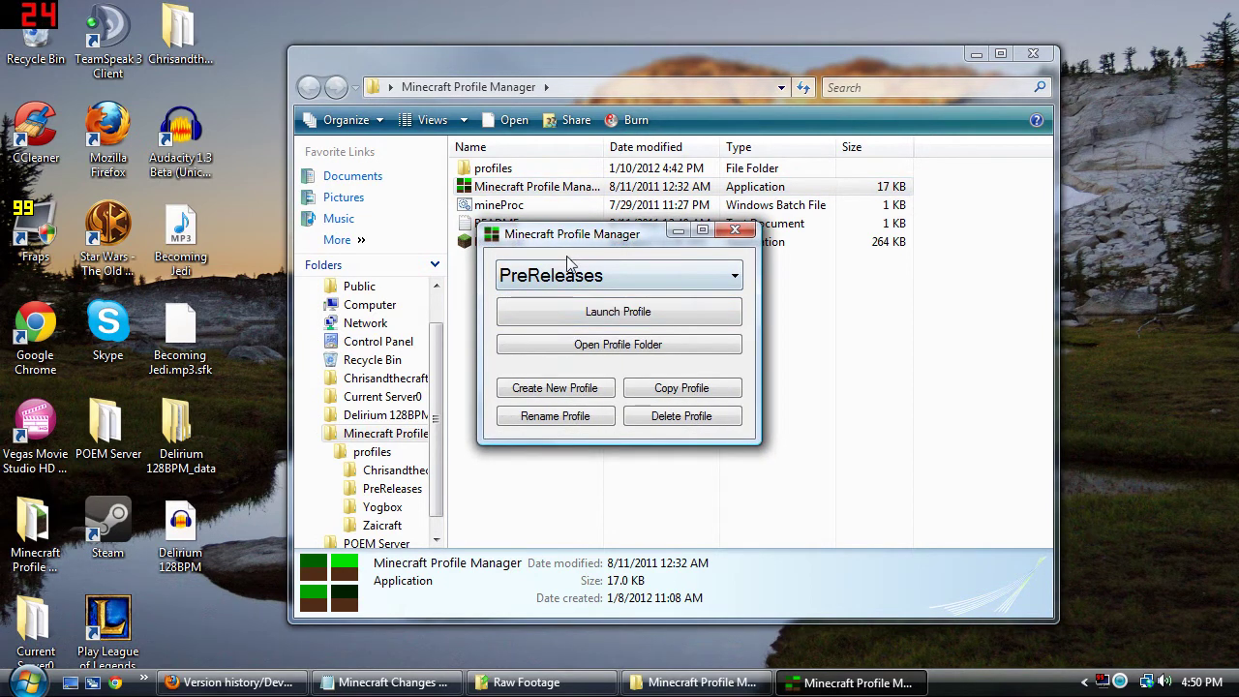
pyautogui.click(634, 323)
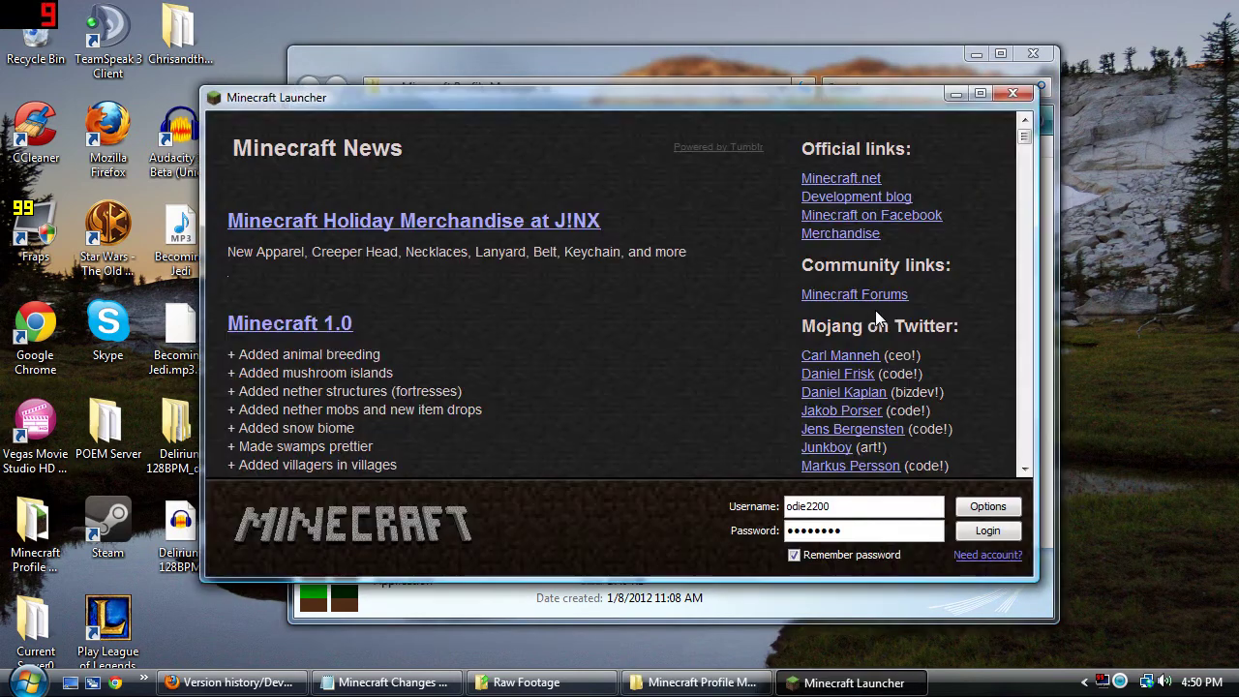
pyautogui.click(987, 531)
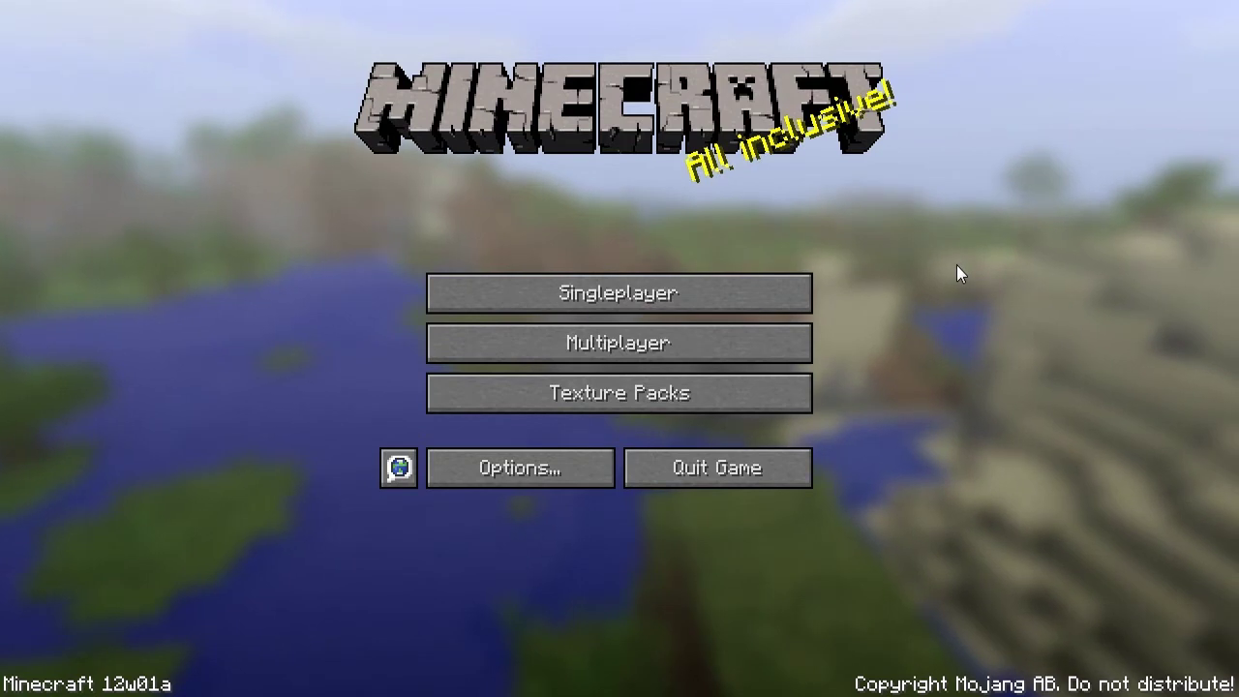